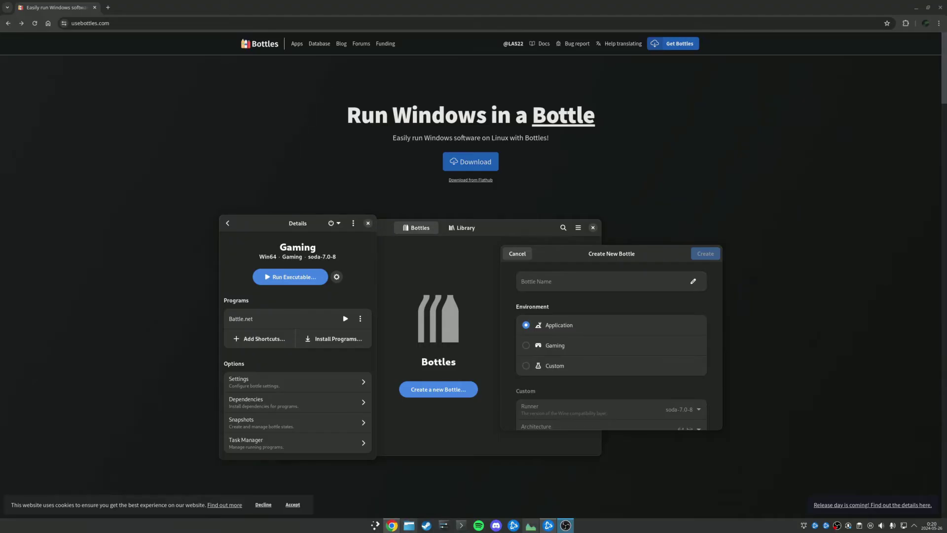
# - Follow the 'Download from Flathub' link on usebottles.com to the Bottles Flathub page
pyautogui.click(455, 180)
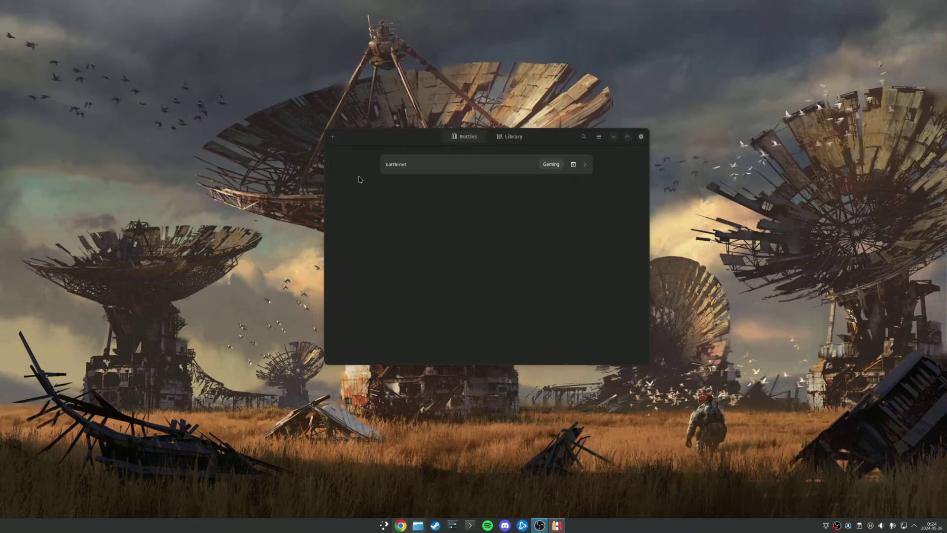
# - Create a new bottle named 'Battle.net' with the Gaming environment selected
pyautogui.click(334, 141)
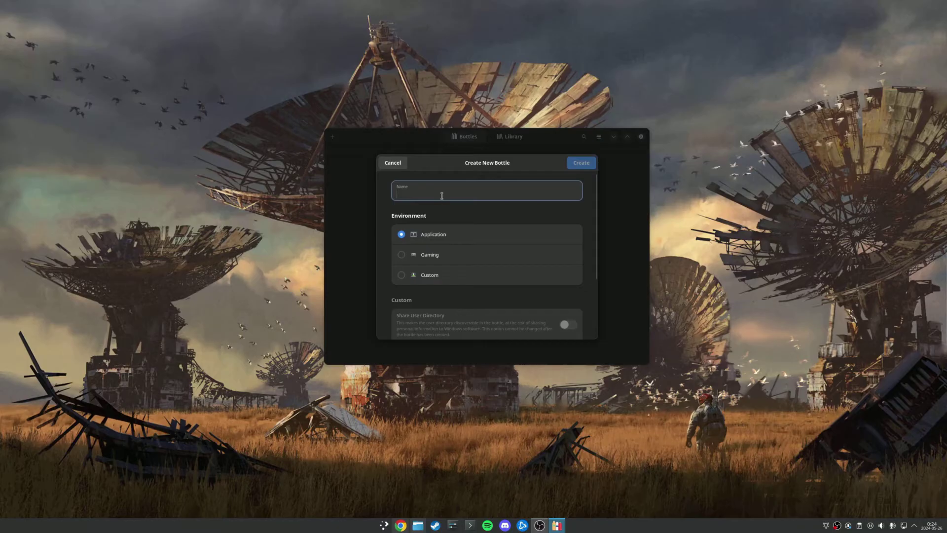
pyautogui.write('Battle.net')
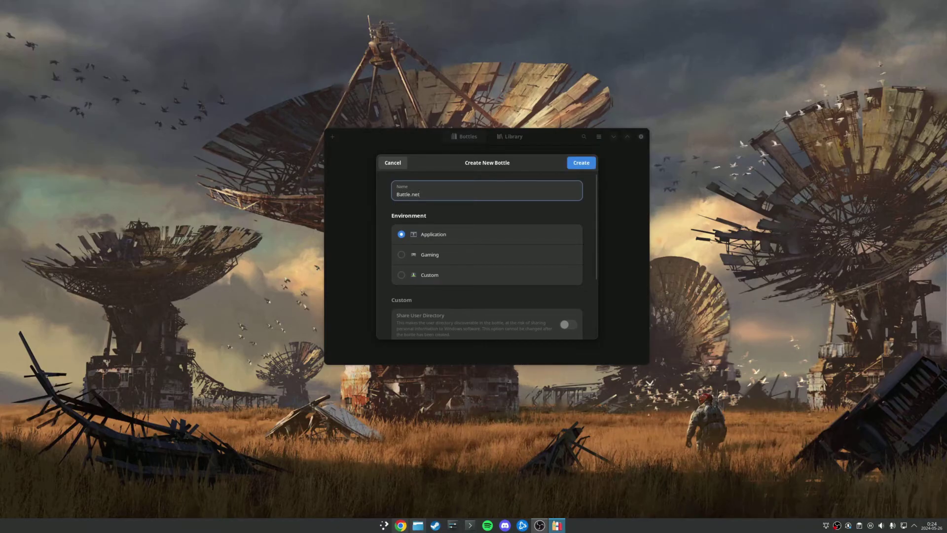
pyautogui.click(404, 257)
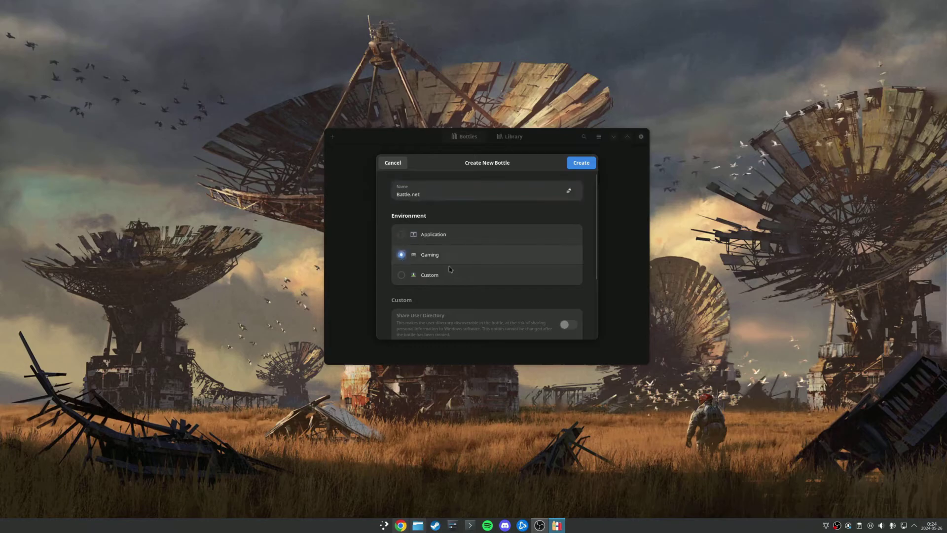
pyautogui.scroll(-5, 450, 269)
pyautogui.click(582, 162)
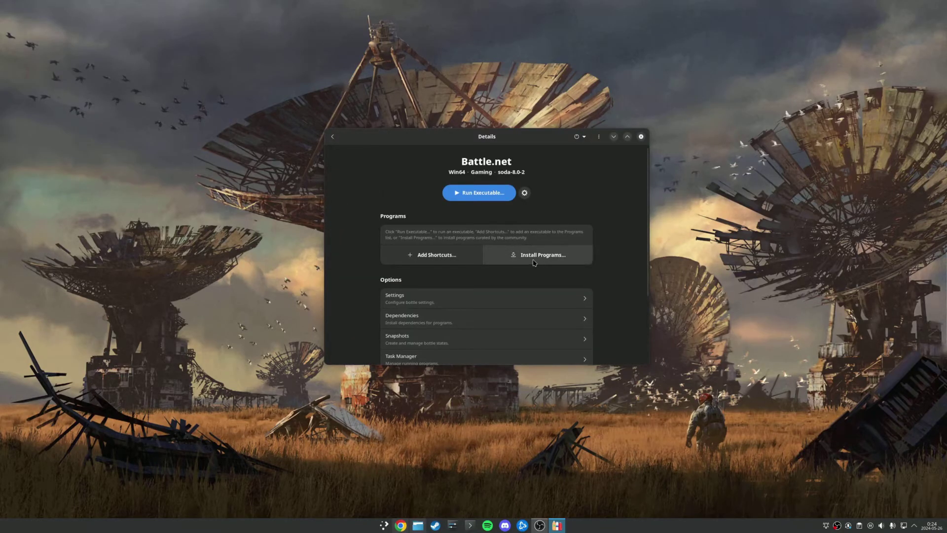
# - Open Install Programs for the Battle.net bottle and browse the community installers to find Blizzard Battle.net
pyautogui.click(533, 260)
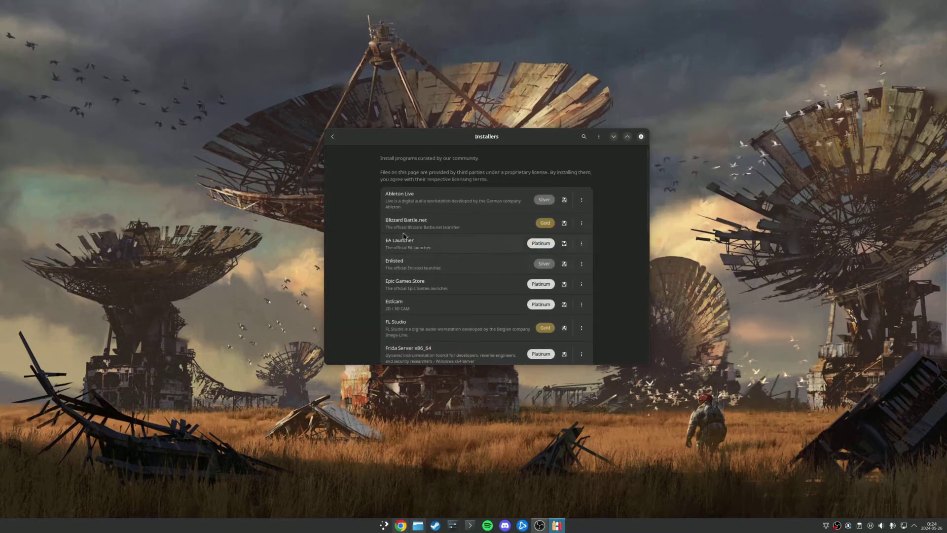
pyautogui.scroll(-10, 442, 233)
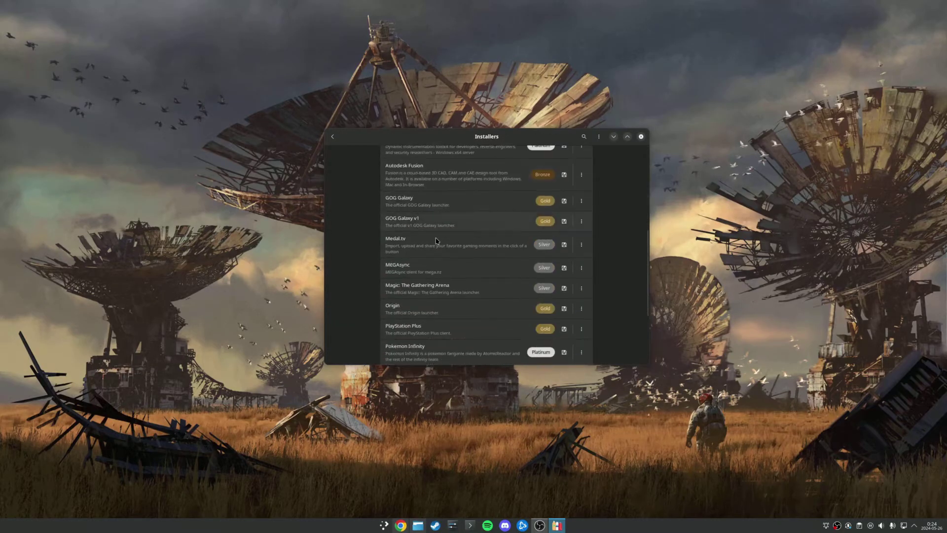
pyautogui.scroll(3, 417, 274)
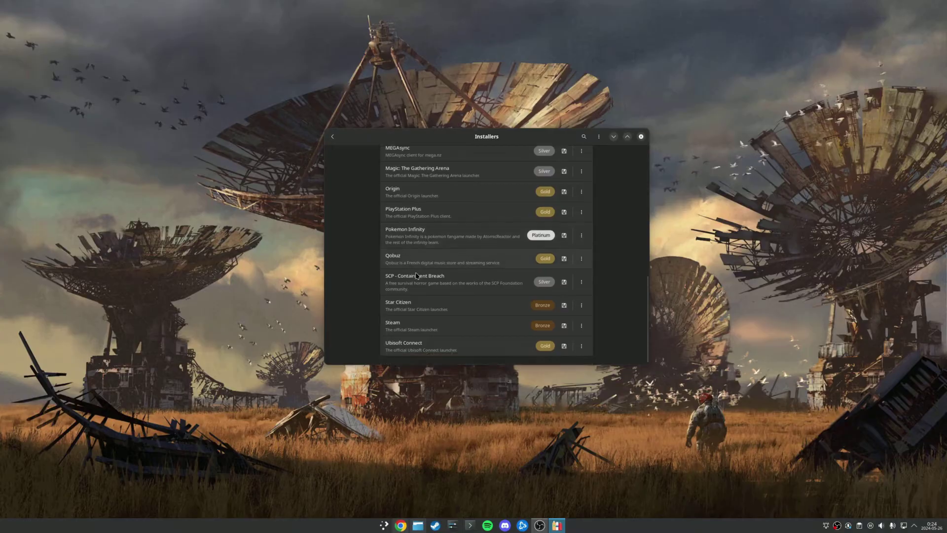
pyautogui.scroll(3, 417, 275)
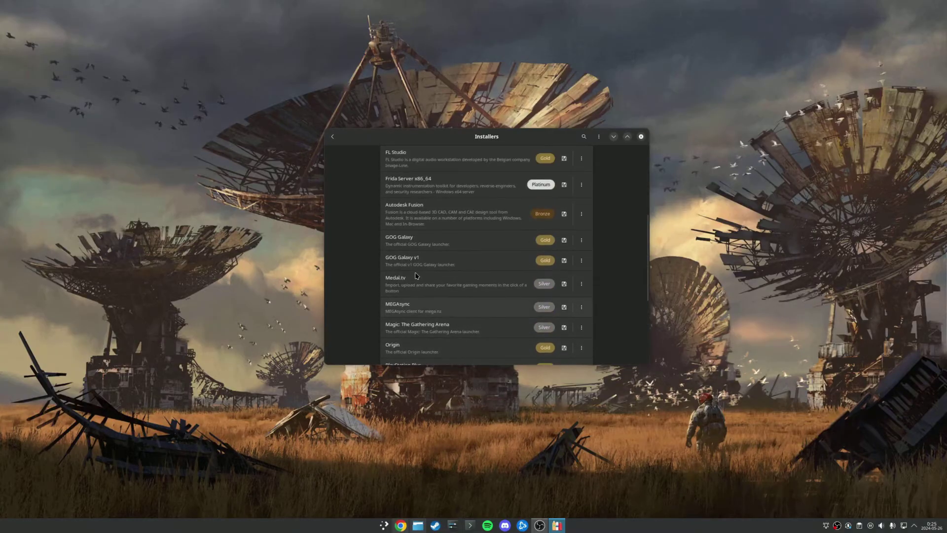
pyautogui.scroll(5, 540, 243)
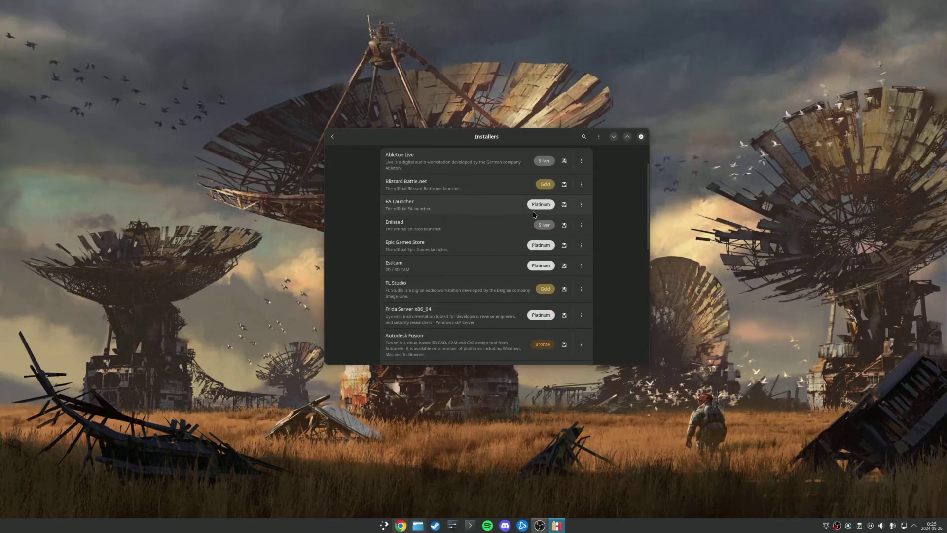
pyautogui.moveTo(534, 214)
pyautogui.scroll(1, 451, 280)
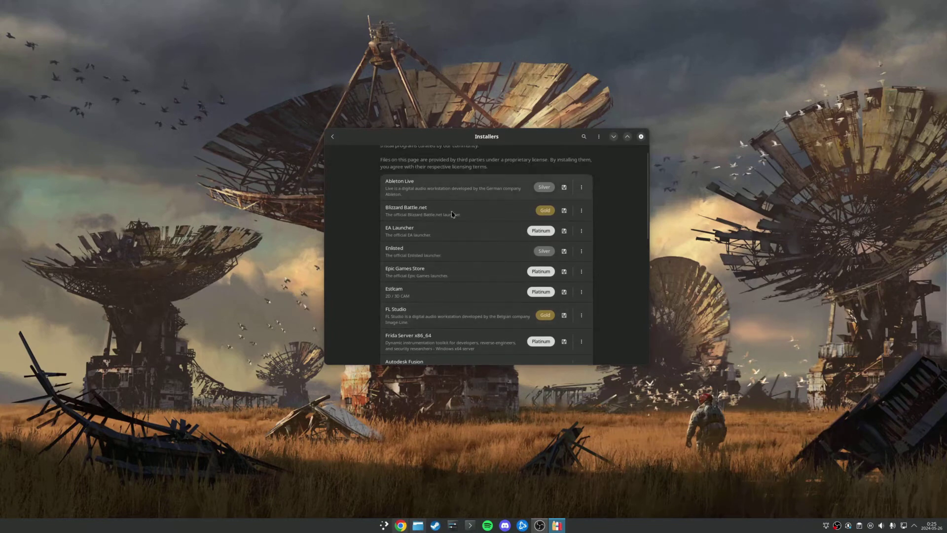
# - Install the Blizzard Battle.net community installer into the Battle.net bottle
pyautogui.click(564, 211)
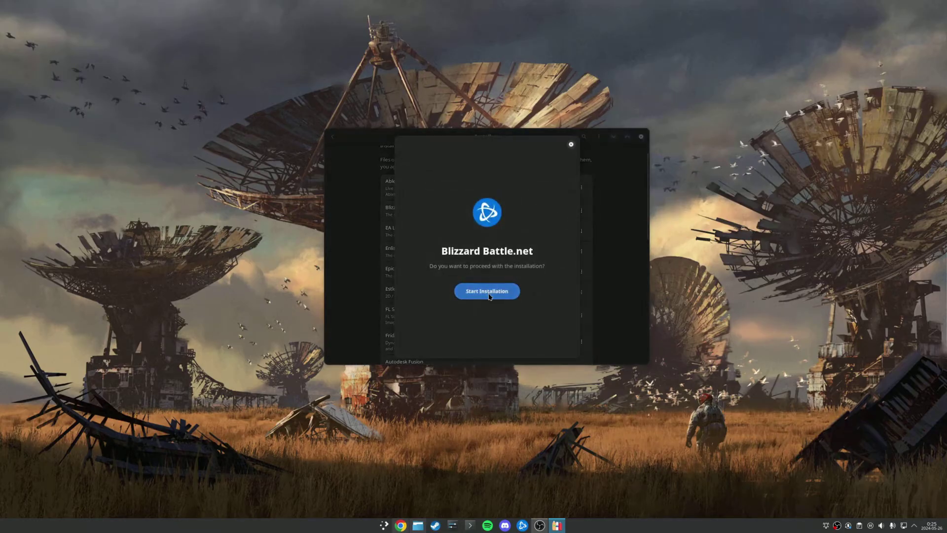
pyautogui.click(522, 296)
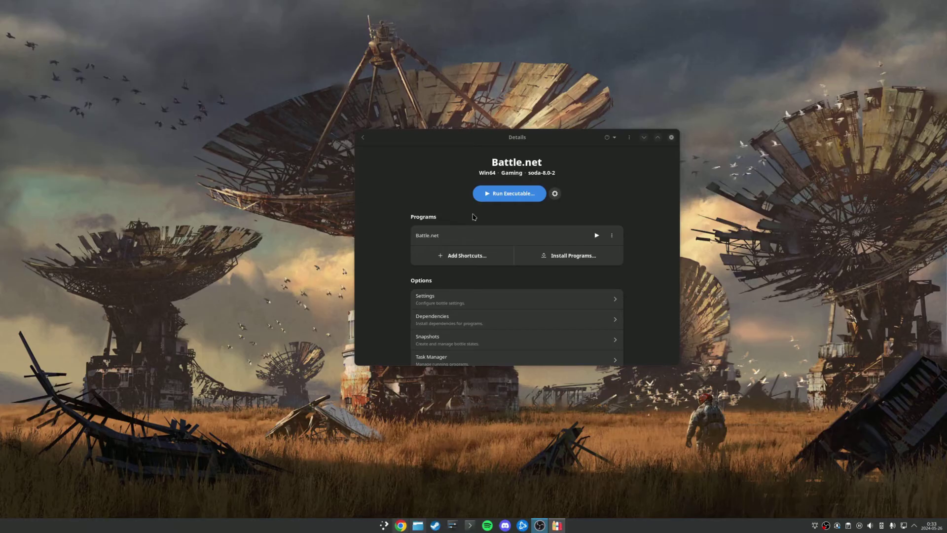
# - Check the Wine GE versions under the Runners section of Preferences, then close Preferences
pyautogui.click(363, 137)
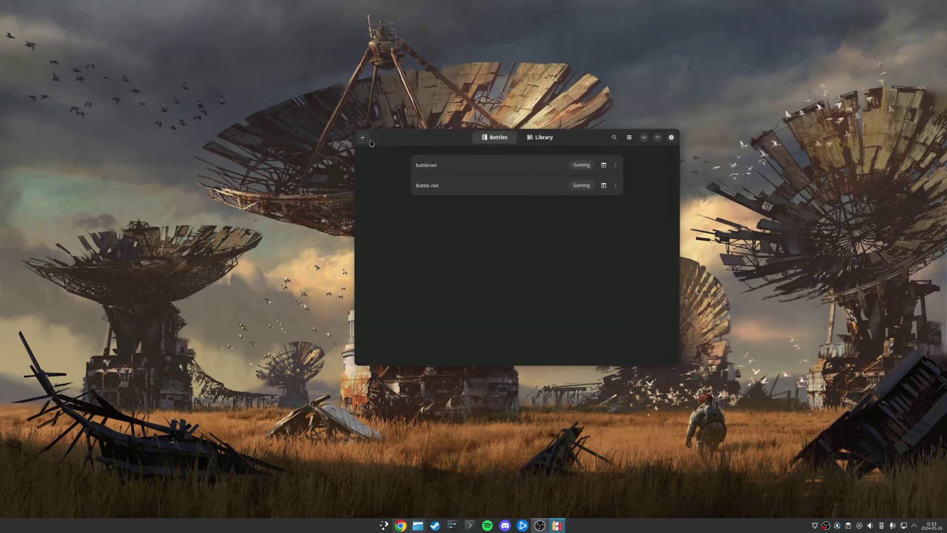
pyautogui.click(629, 137)
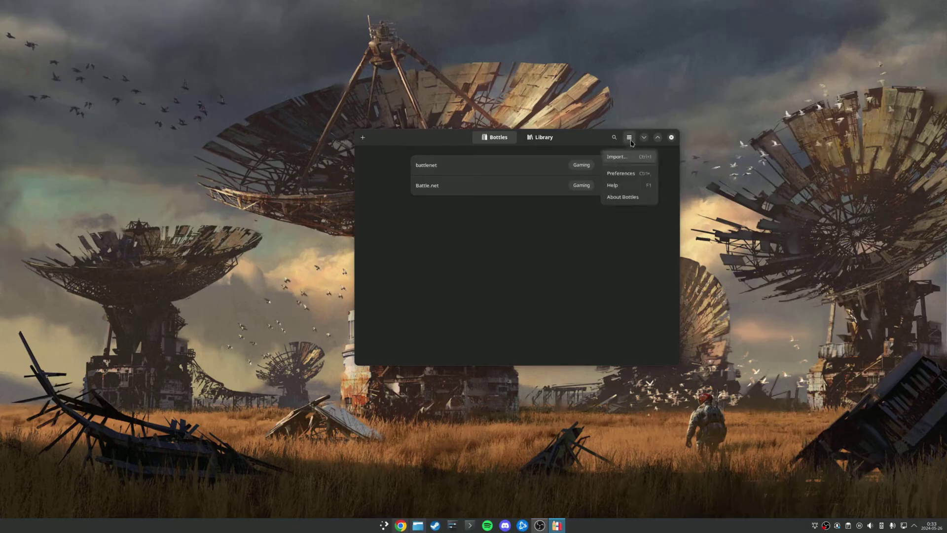
pyautogui.click(623, 177)
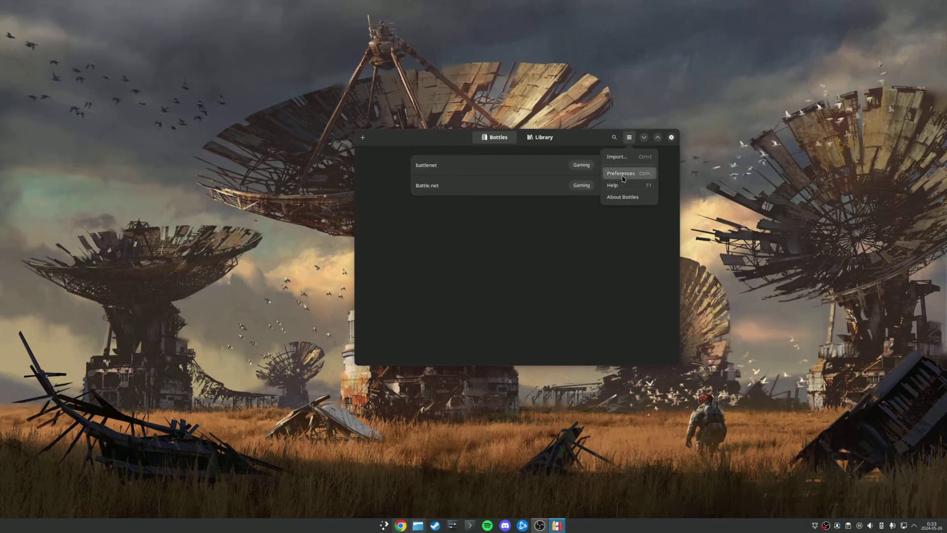
pyautogui.click(454, 157)
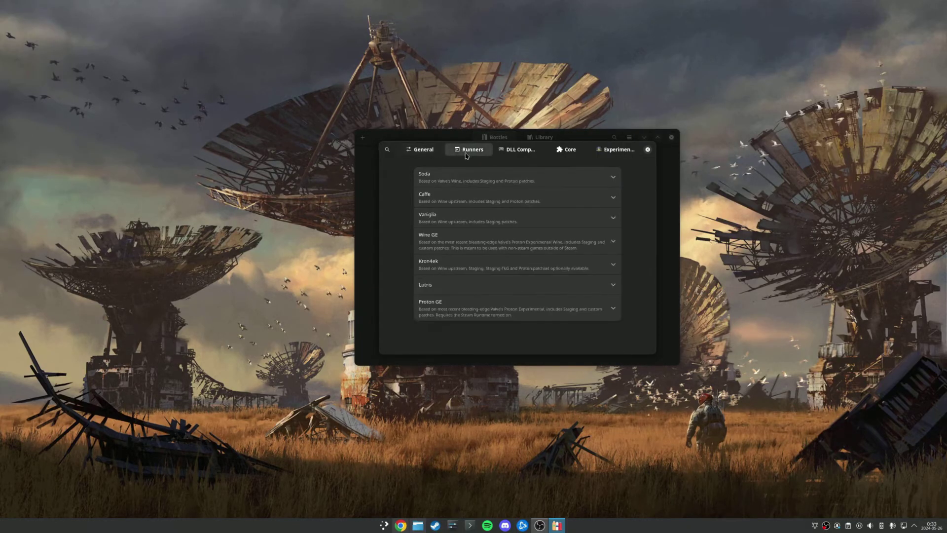
pyautogui.click(614, 242)
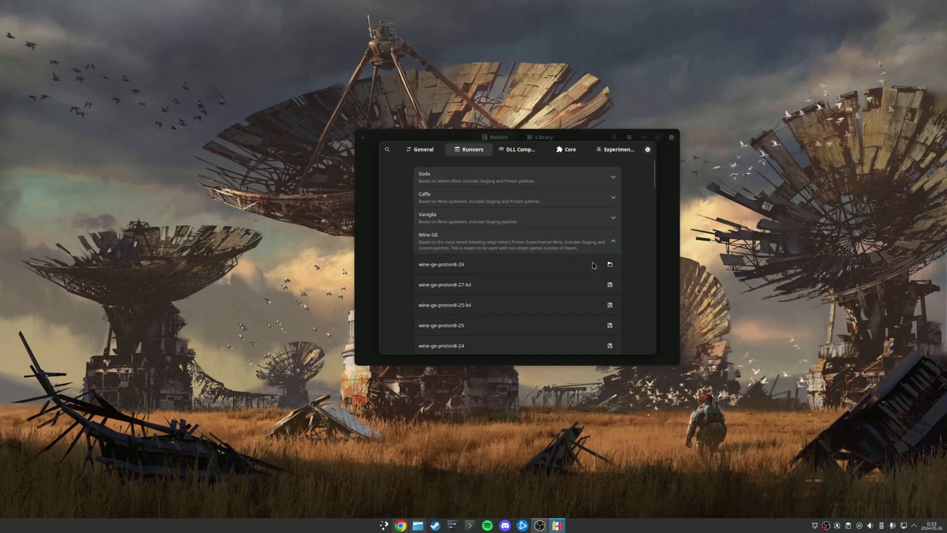
pyautogui.click(647, 150)
# - Open the Battle.net bottle's Settings page
pyautogui.click(616, 186)
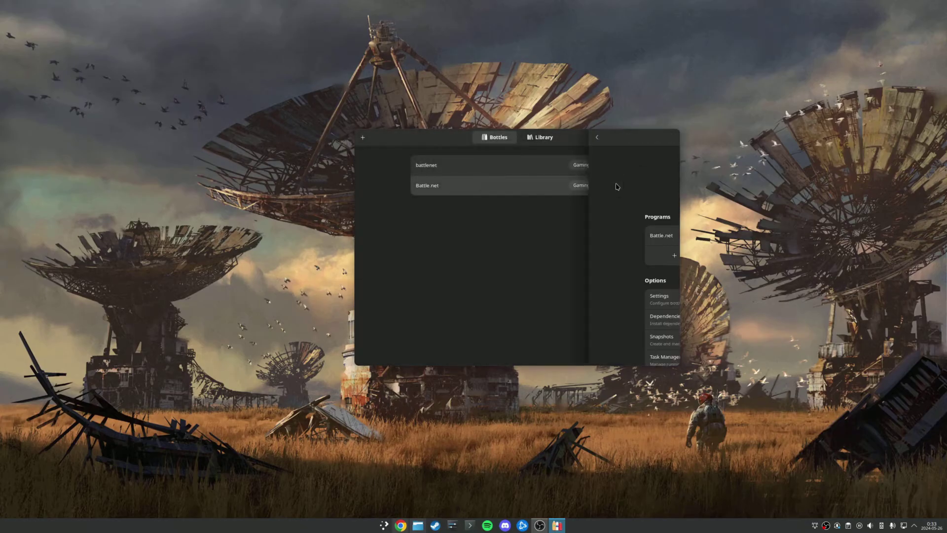
pyautogui.scroll(-2, 642, 279)
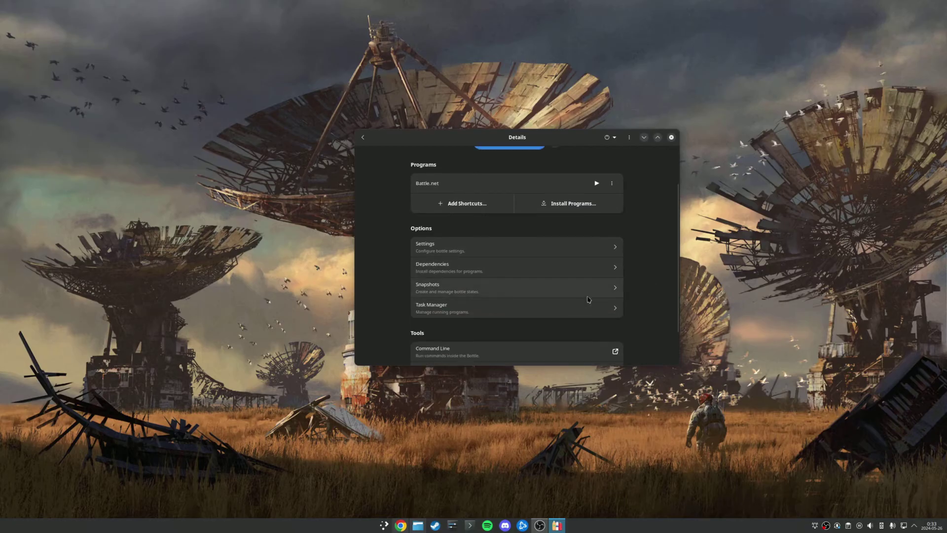
pyautogui.scroll(-2, 610, 292)
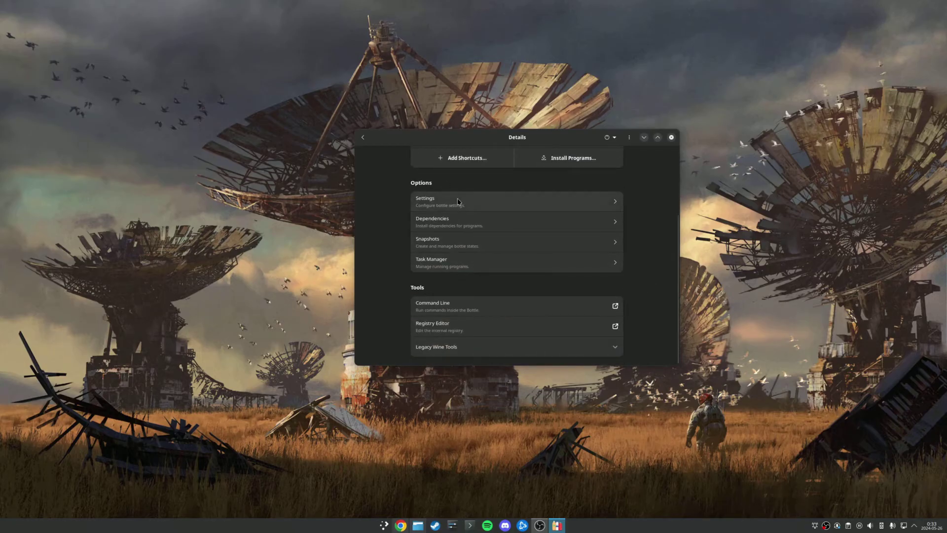
pyautogui.click(475, 208)
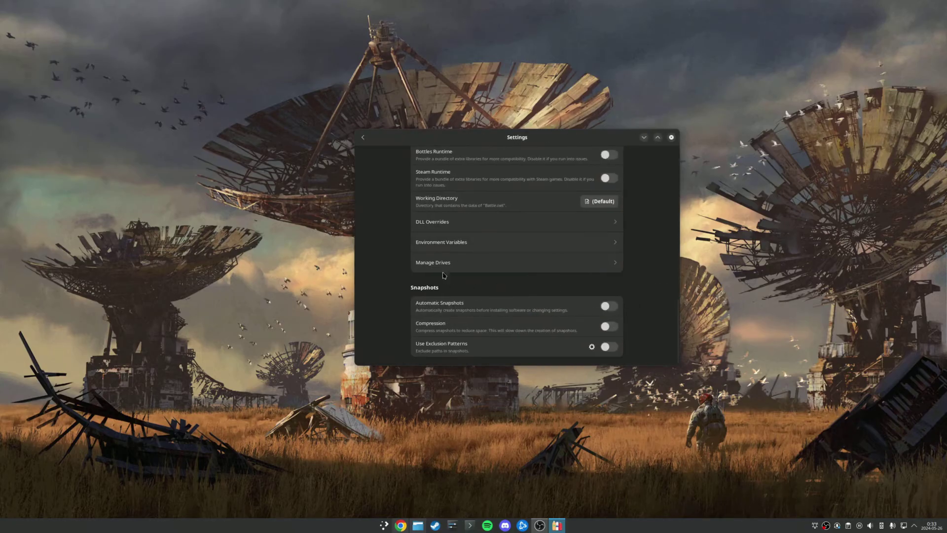
pyautogui.scroll(3, 409, 296)
pyautogui.scroll(15, 408, 279)
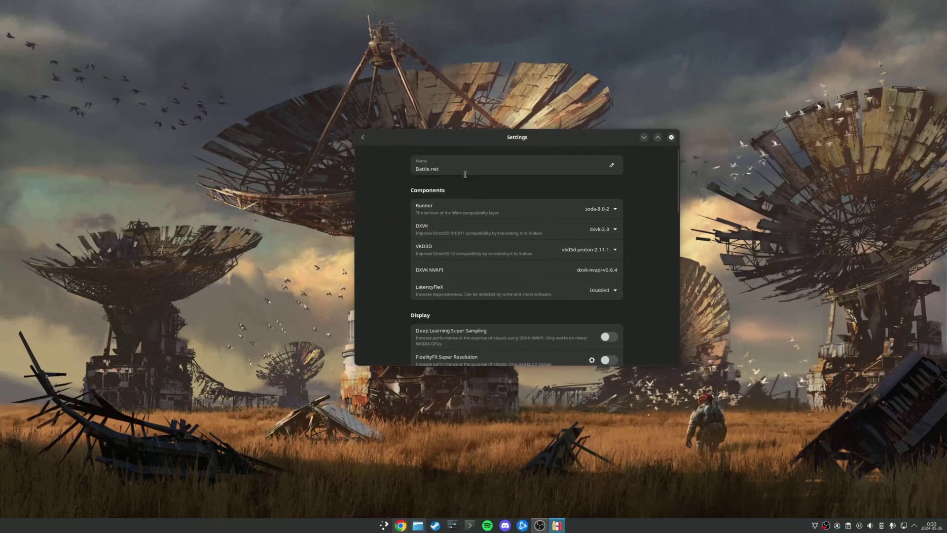
# - Switch the bottle's runner to wine-ge-proton8-26 and review the remaining settings
pyautogui.click(595, 210)
pyautogui.click(621, 253)
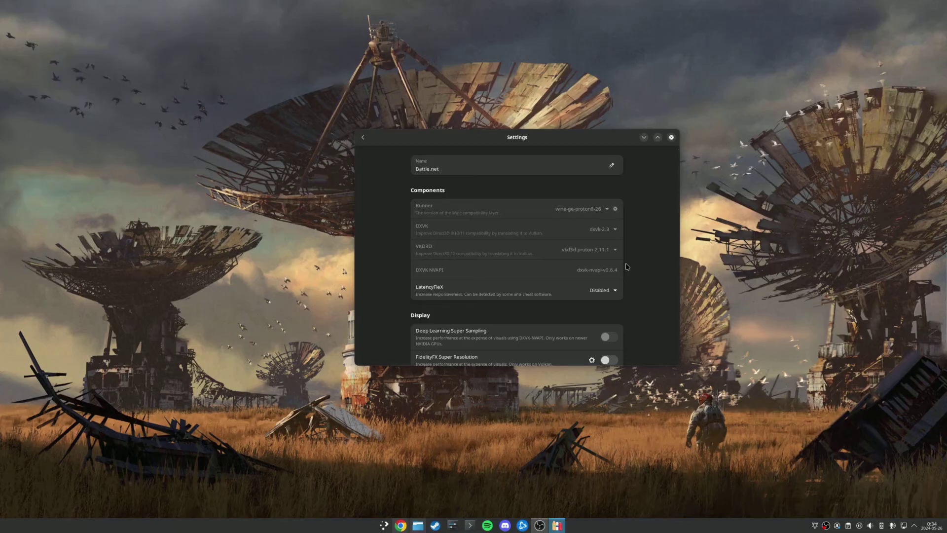
pyautogui.scroll(-5, 627, 266)
pyautogui.scroll(-1, 523, 278)
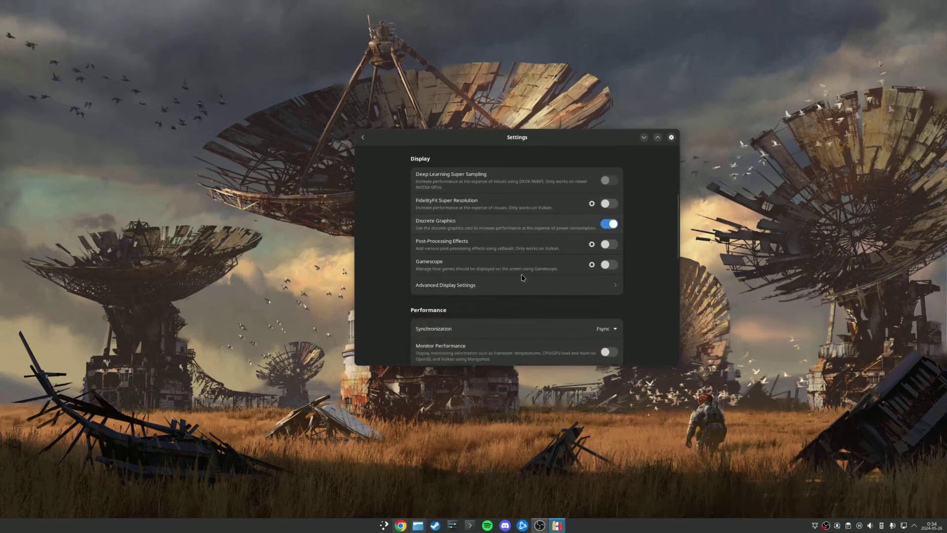
pyautogui.scroll(-5, 523, 277)
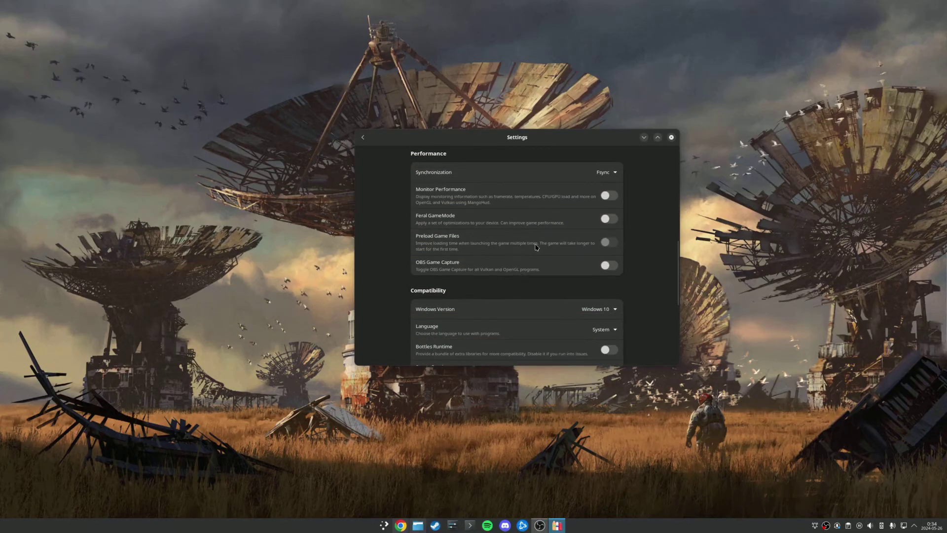
pyautogui.scroll(-3, 533, 275)
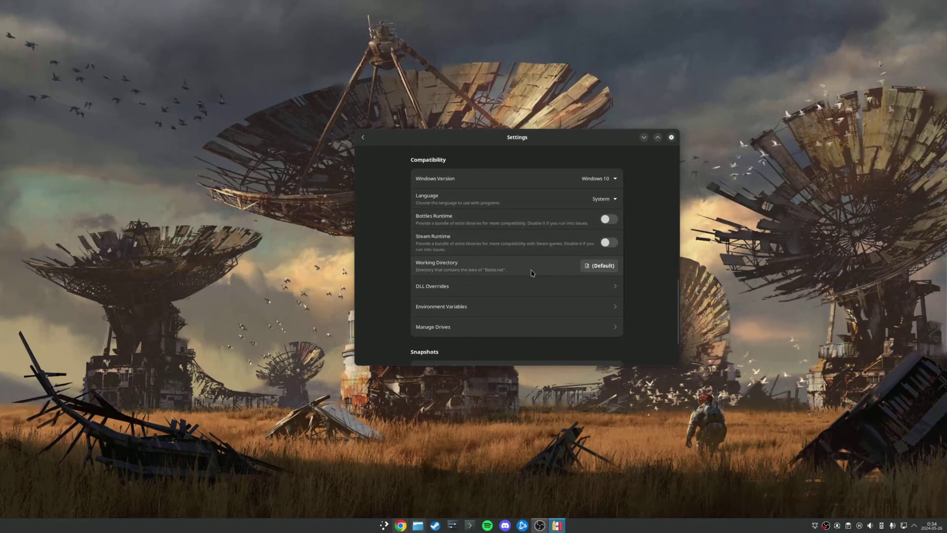
pyautogui.scroll(10, 517, 283)
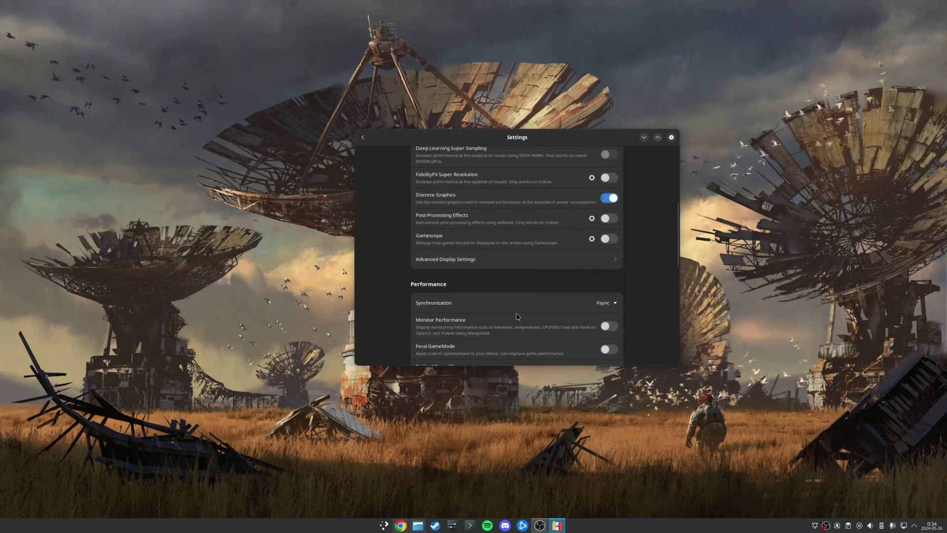
pyautogui.scroll(5, 517, 316)
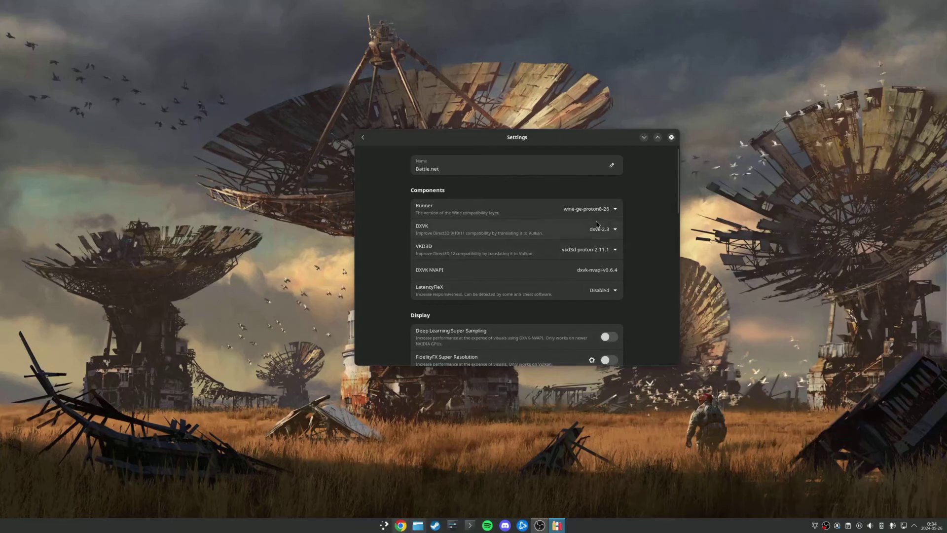
# - Launch the Battle.net program from the Battle.net bottle and move the Bottles window aside
pyautogui.click(362, 137)
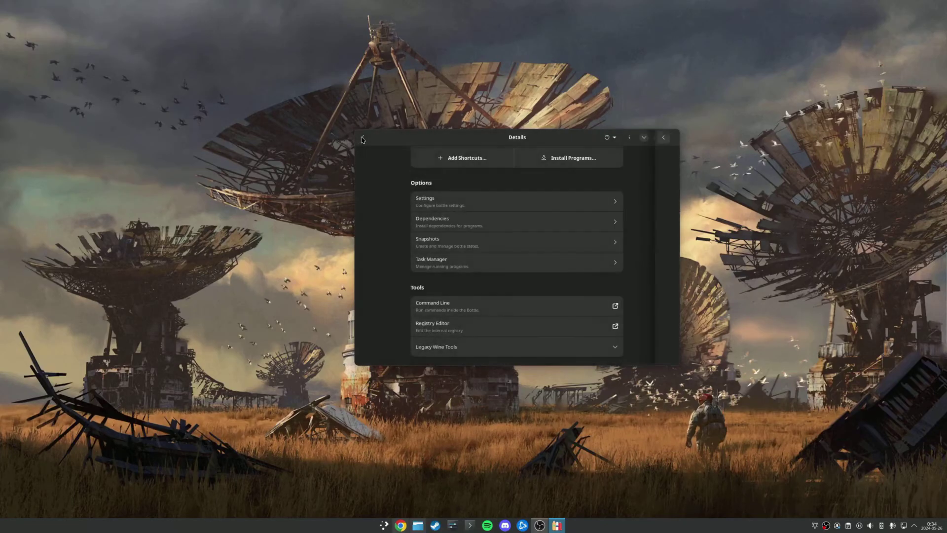
pyautogui.click(363, 138)
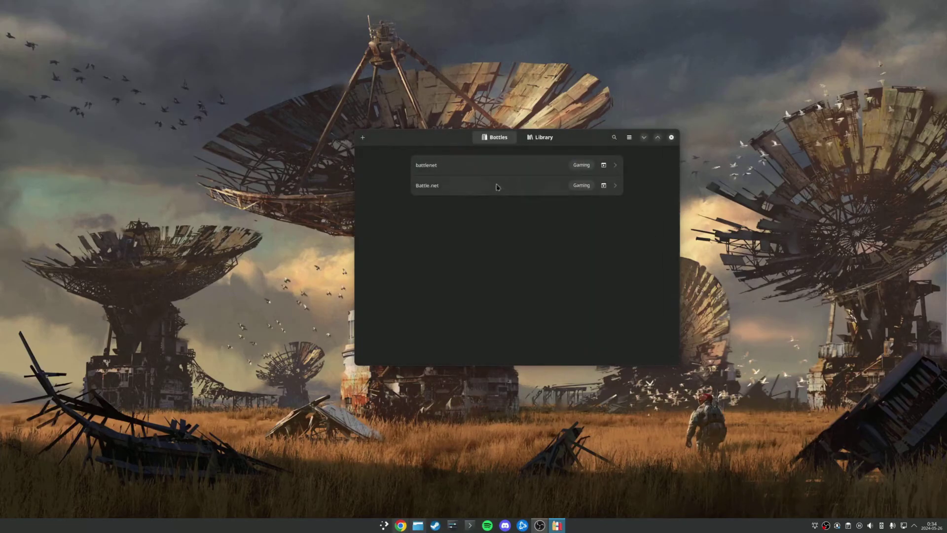
pyautogui.click(497, 186)
pyautogui.scroll(3, 371, 212)
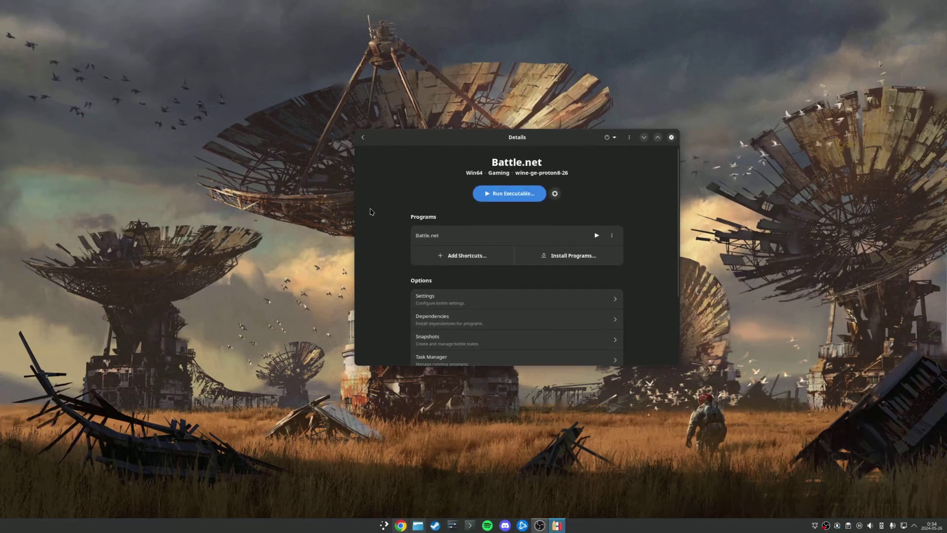
pyautogui.click(597, 235)
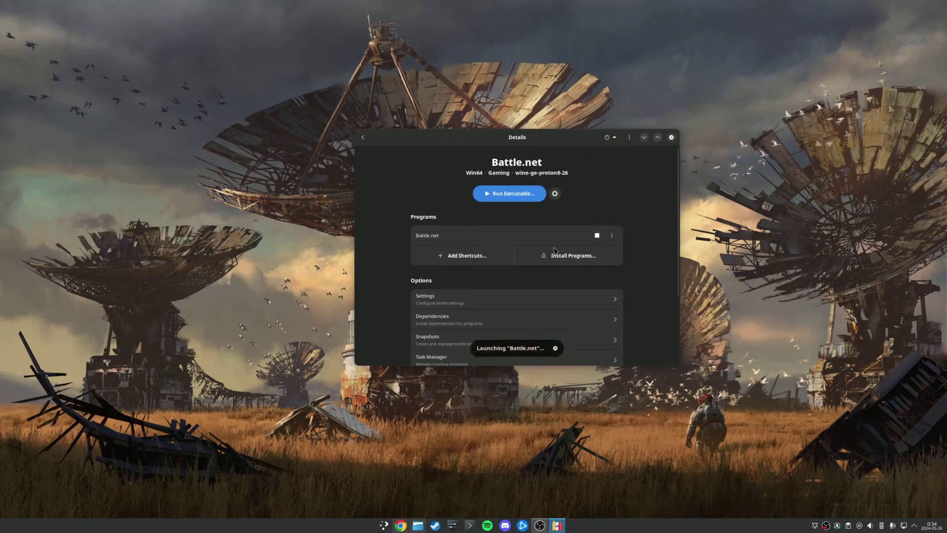
pyautogui.moveTo(523, 137); pyautogui.dragTo(236, 98)
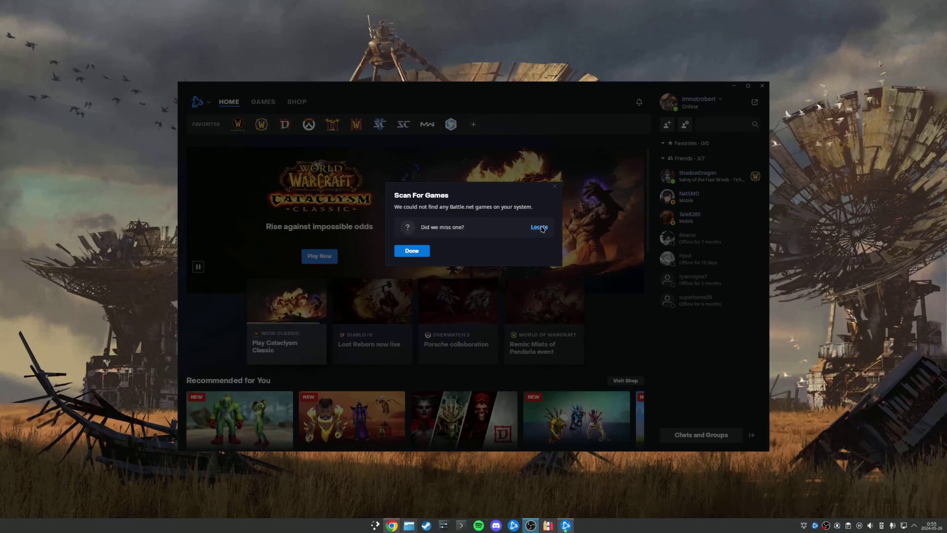
# - Dismiss the Scan For Games result, welcome message, navigation tour, personalisation tip and Favorites Bar popup
pyautogui.click(420, 252)
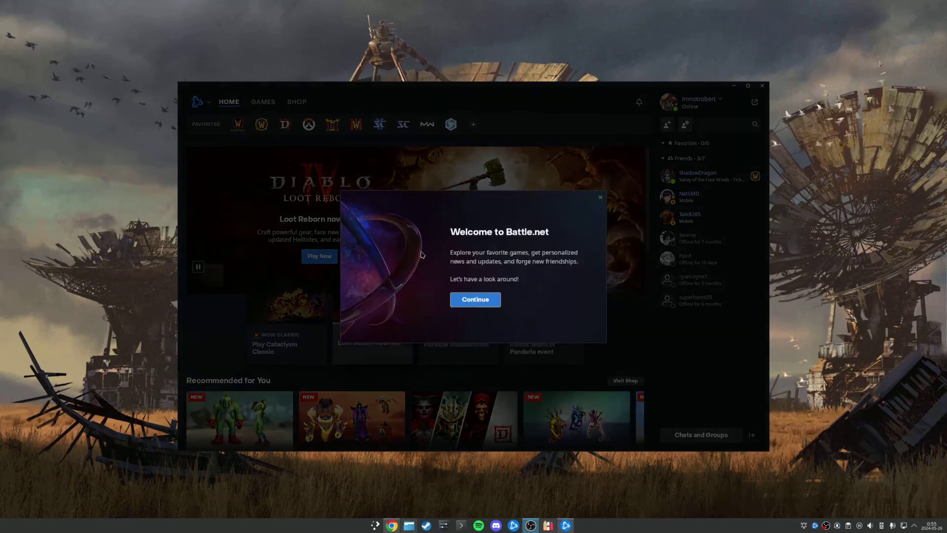
pyautogui.click(474, 301)
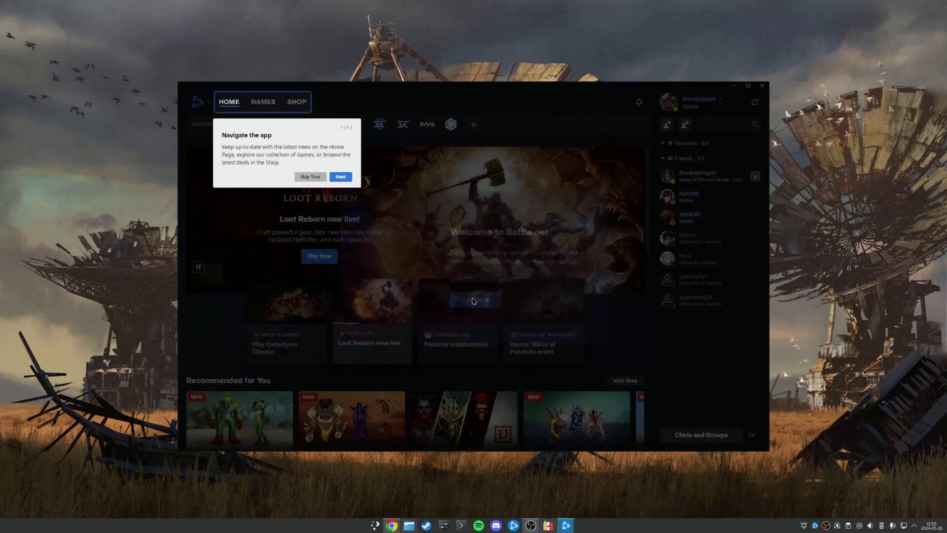
pyautogui.click(310, 176)
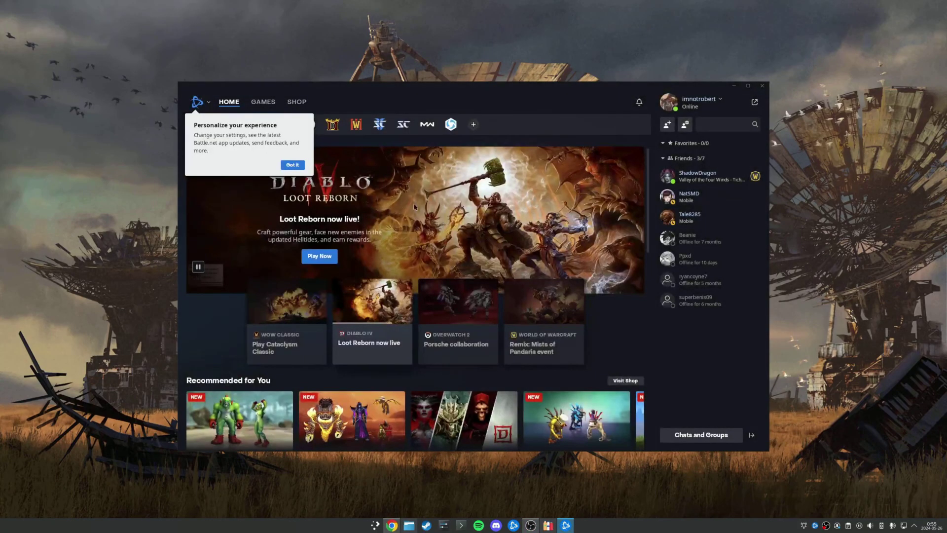
pyautogui.click(293, 165)
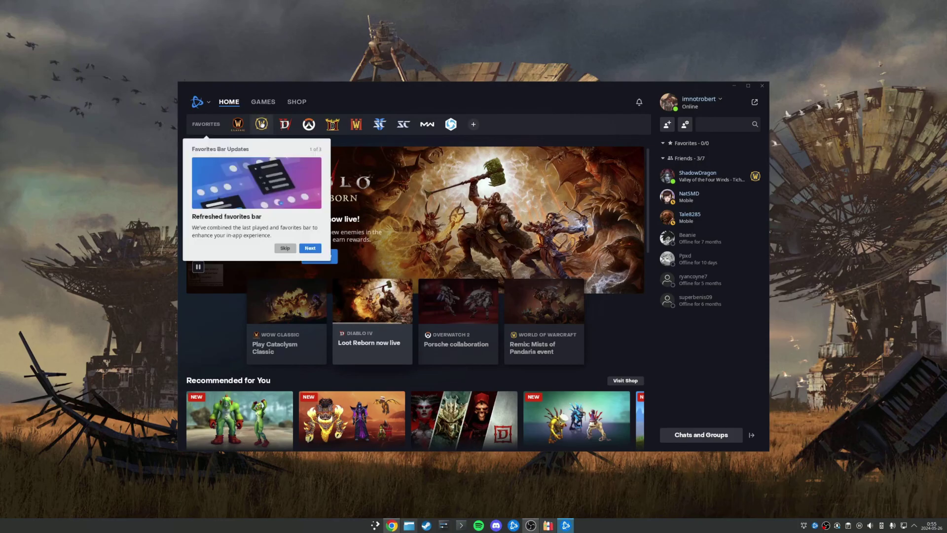
pyautogui.click(293, 247)
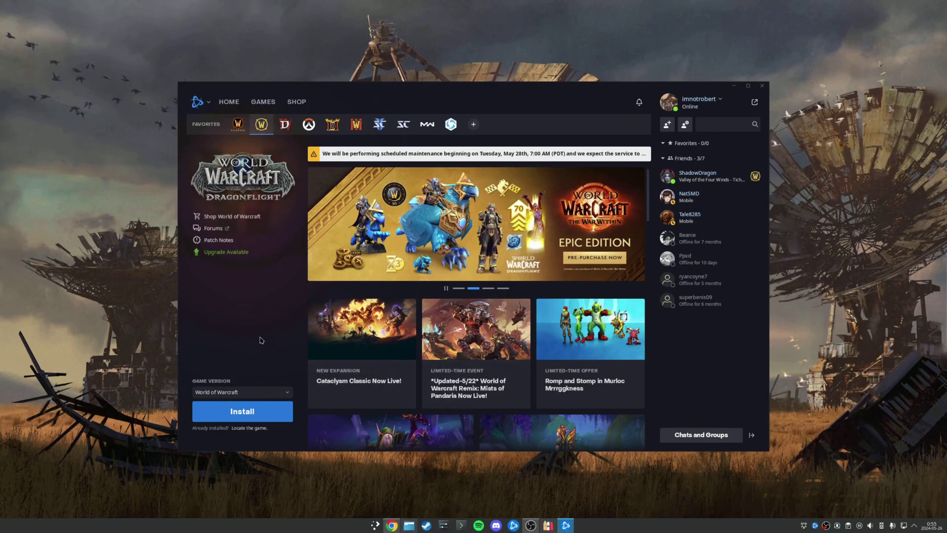
# - Select the World of Warcraft Classic icon in the Battle.net favorites bar
pyautogui.click(239, 127)
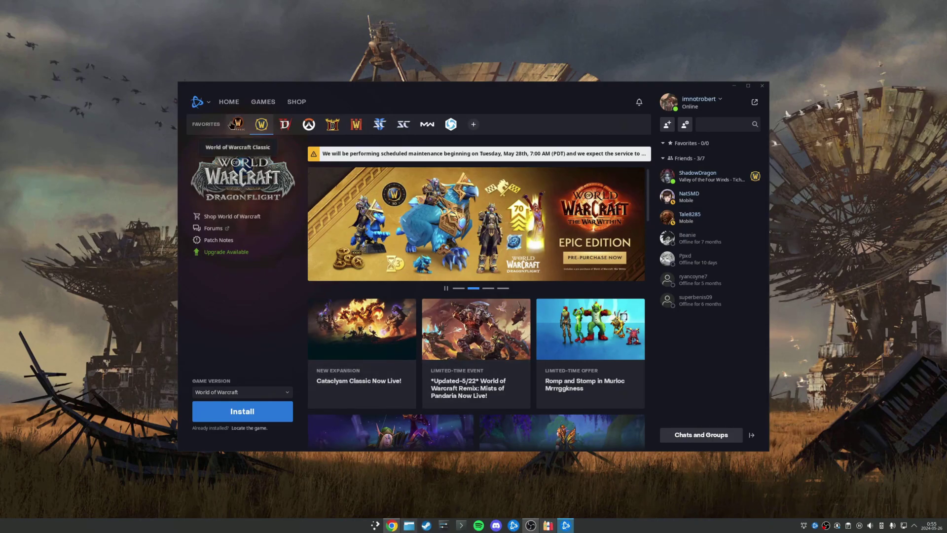